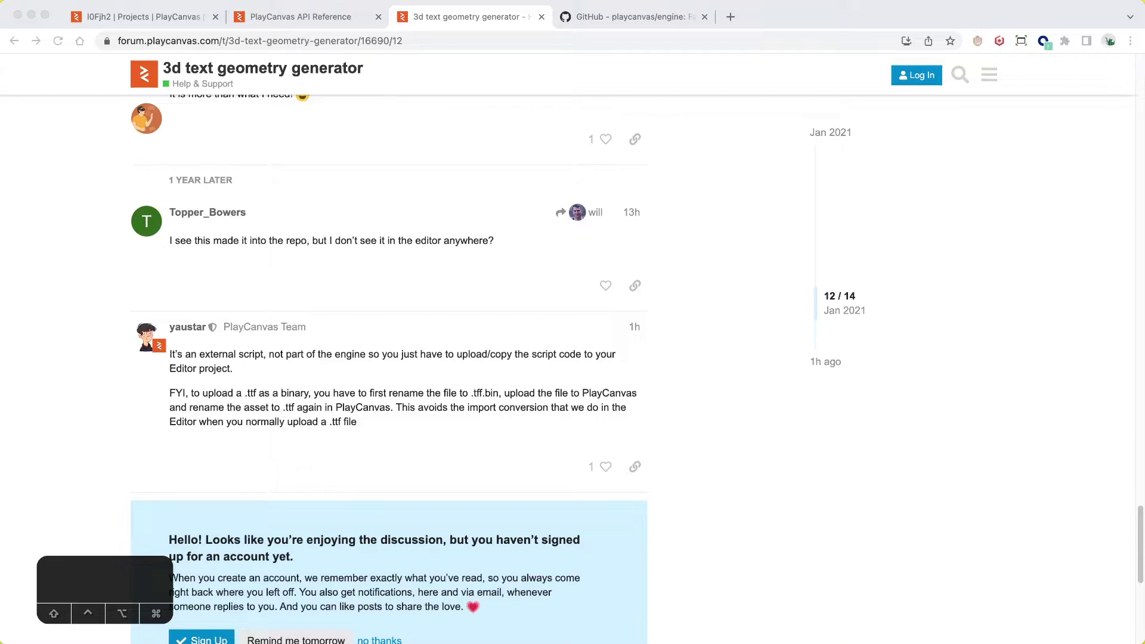
pyautogui.scroll(3, 577, 289)
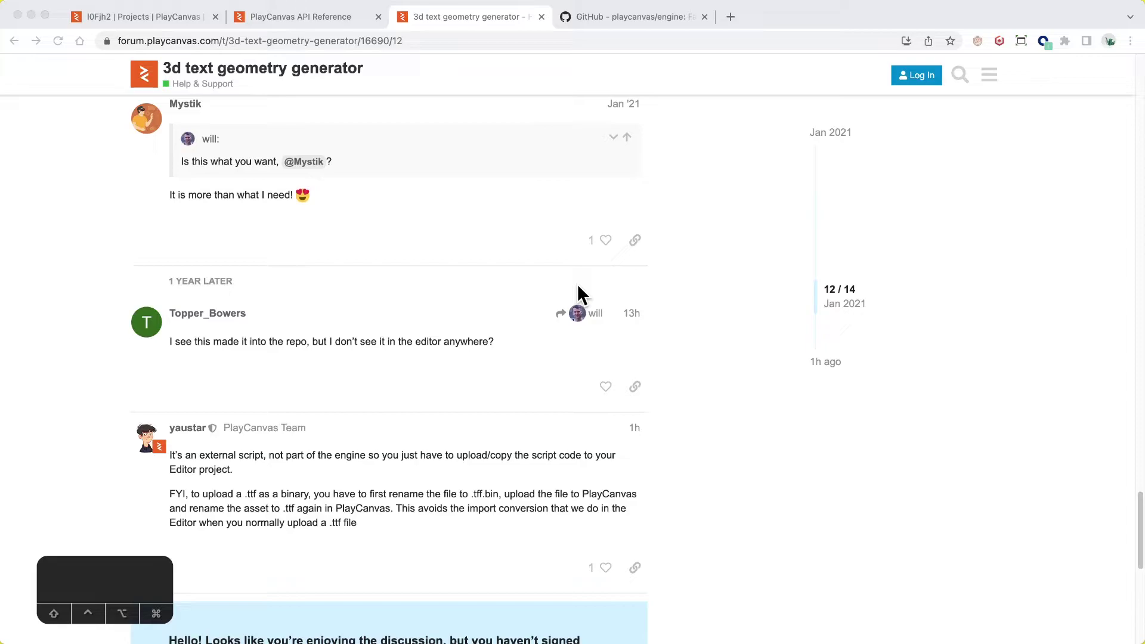
pyautogui.click(486, 156)
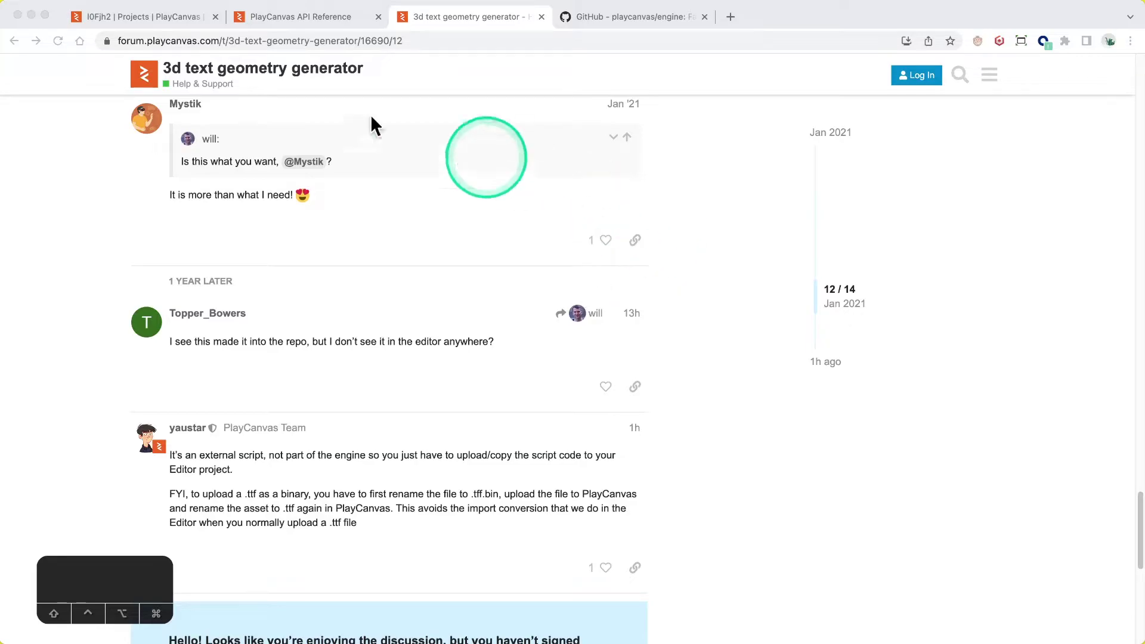
# Start a new PlayCanvas project with Public access based on the Model Viewer Starter Kit
pyautogui.click(119, 17)
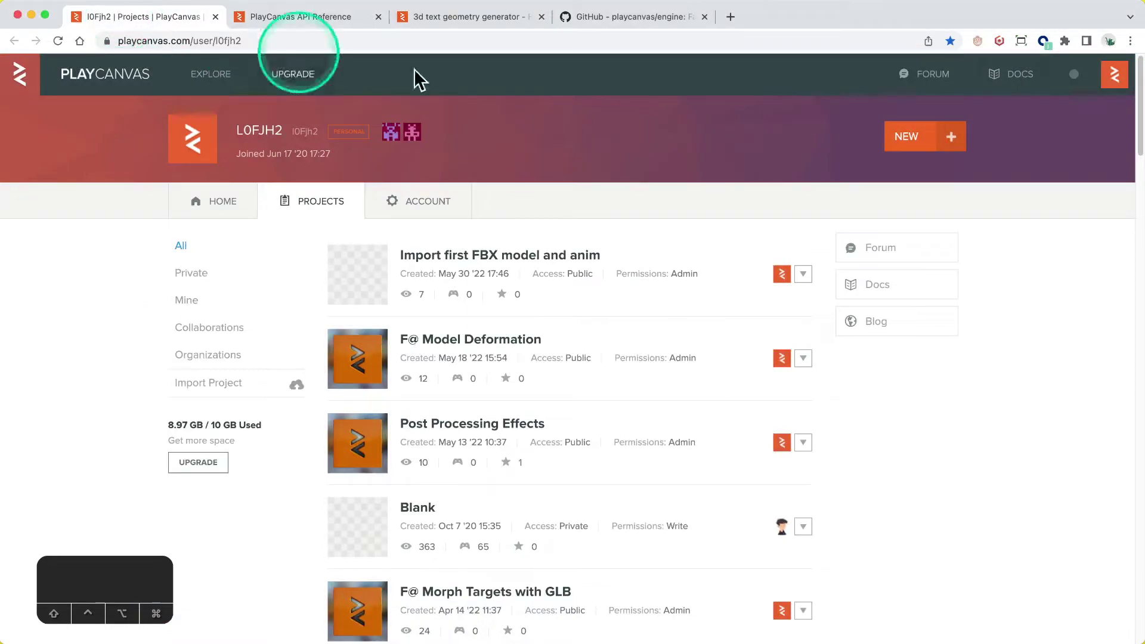
pyautogui.click(743, 144)
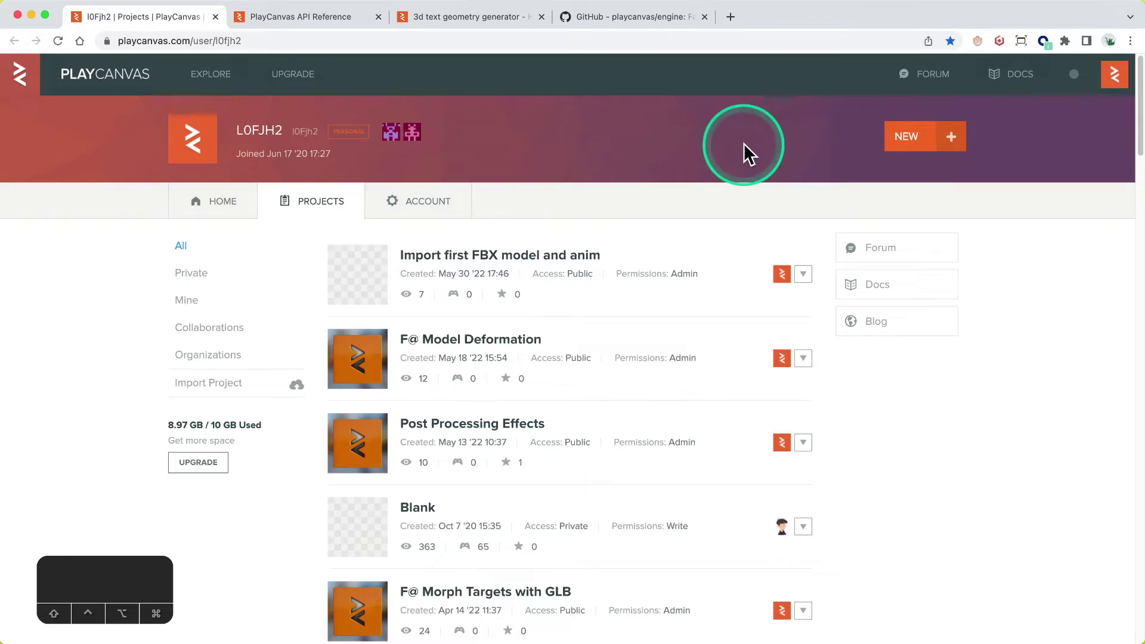
pyautogui.click(872, 141)
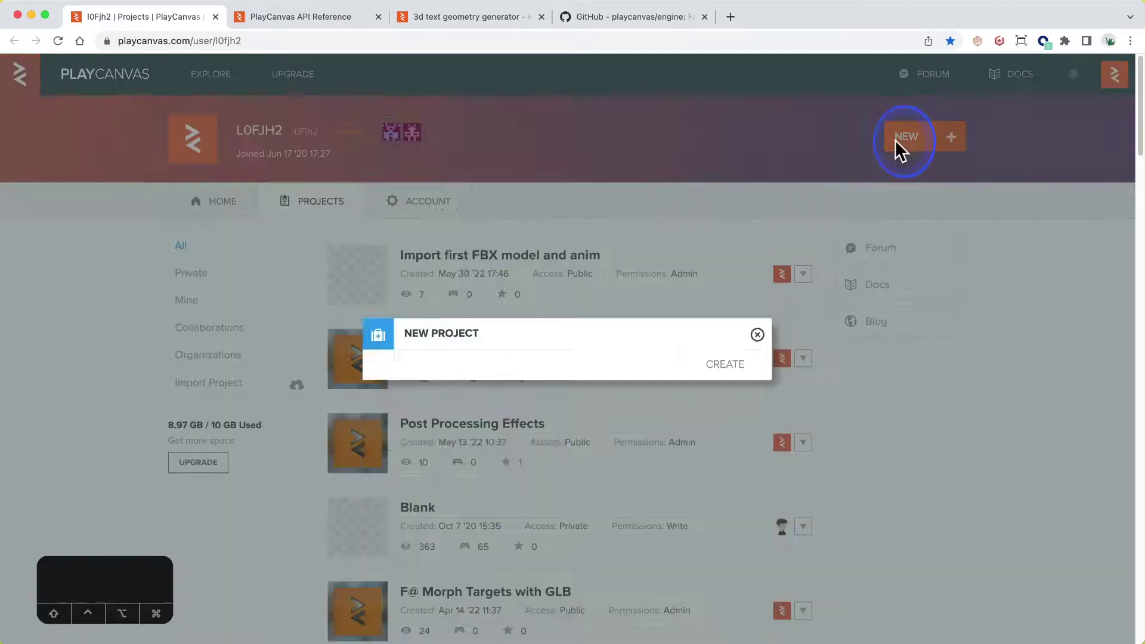
pyautogui.click(439, 562)
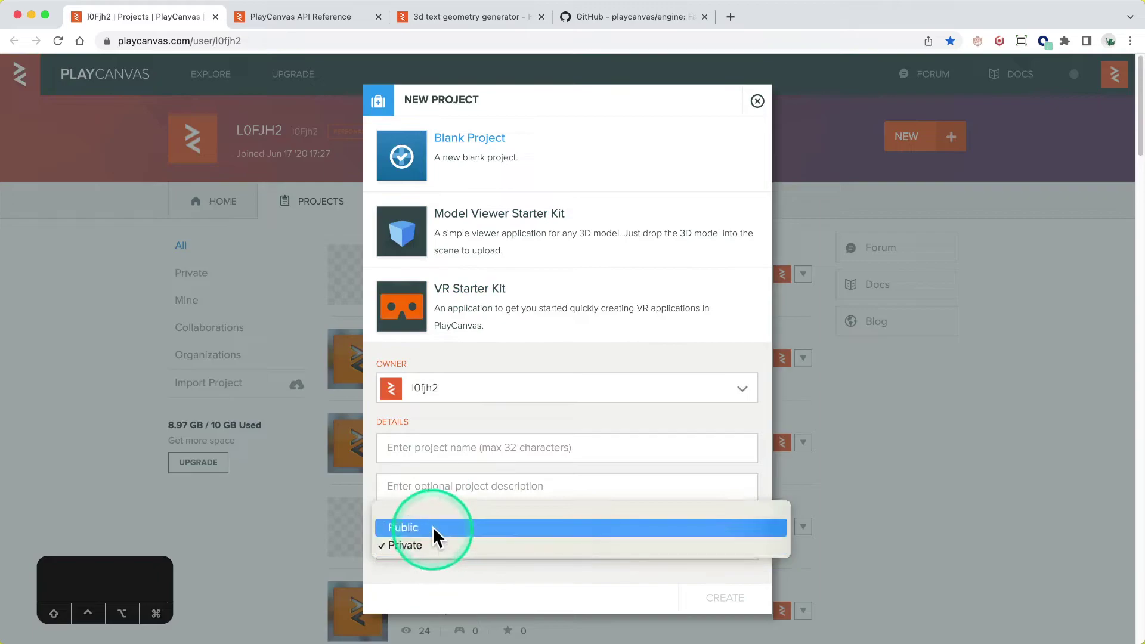
pyautogui.click(434, 529)
pyautogui.click(500, 244)
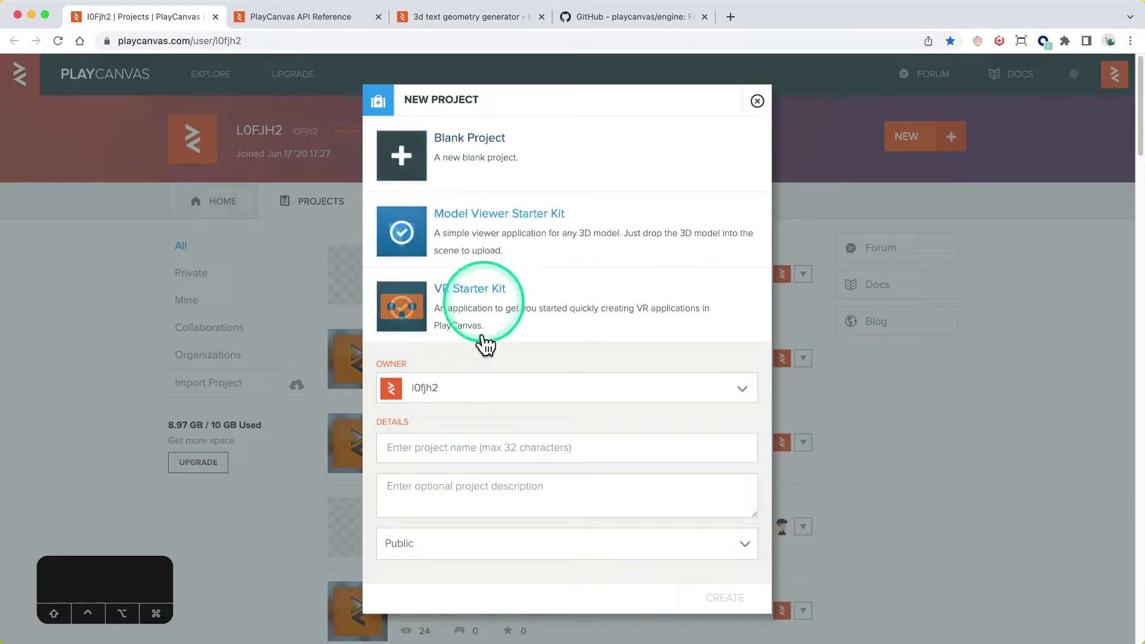
# Name the new project "text mesh" and create it
pyautogui.click(460, 449)
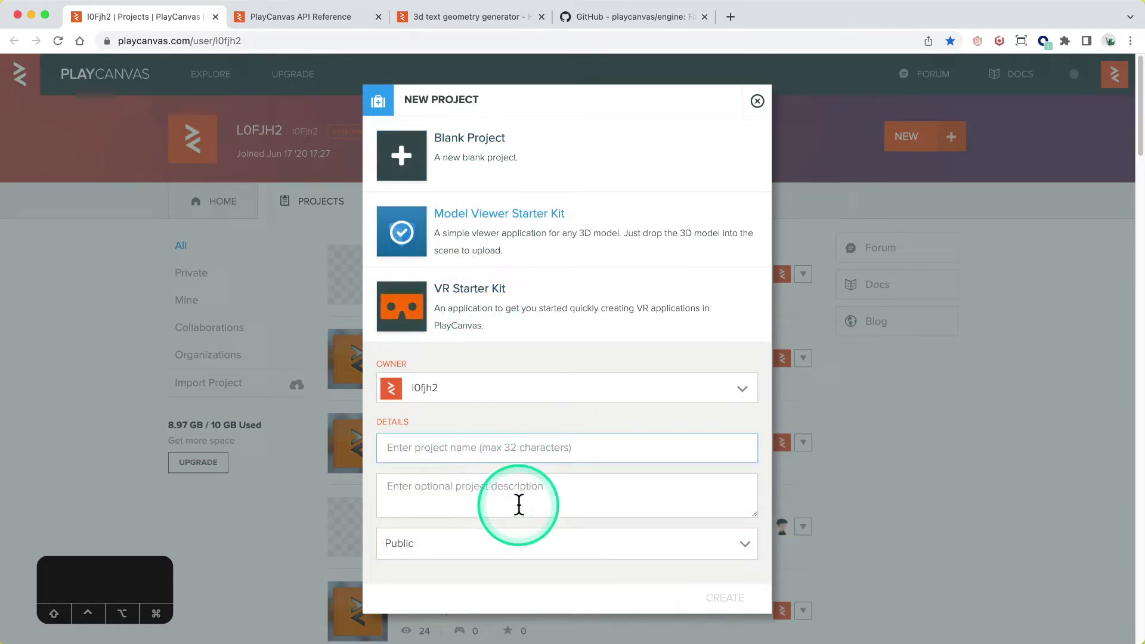
pyautogui.write('tex')
pyautogui.press('BackSpace')
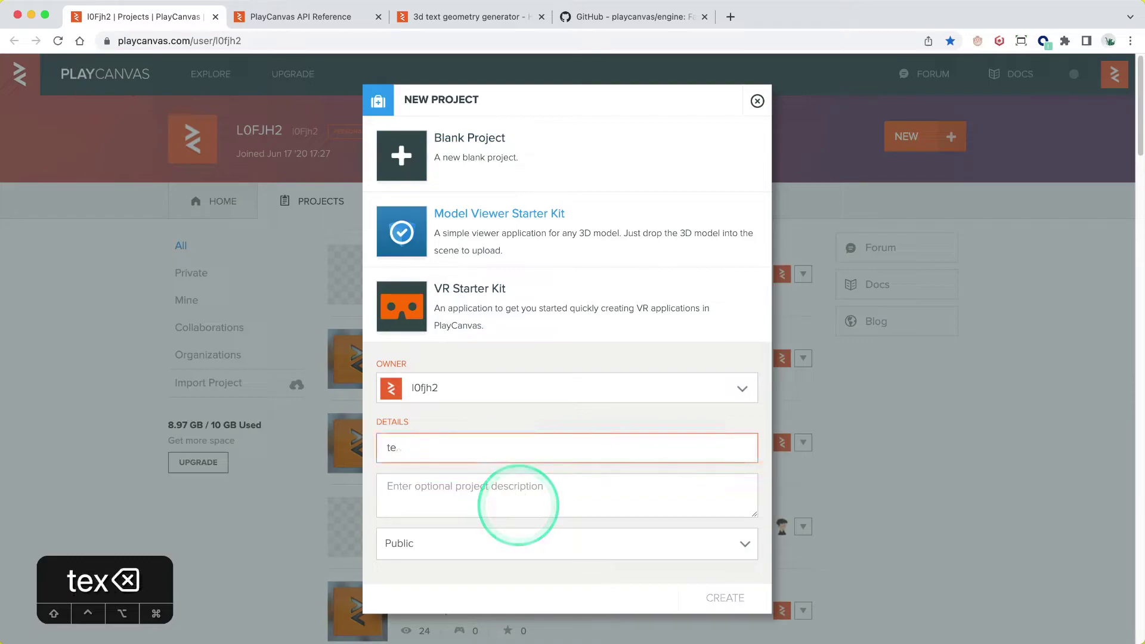
pyautogui.write('xt mesh')
pyautogui.press('Return')
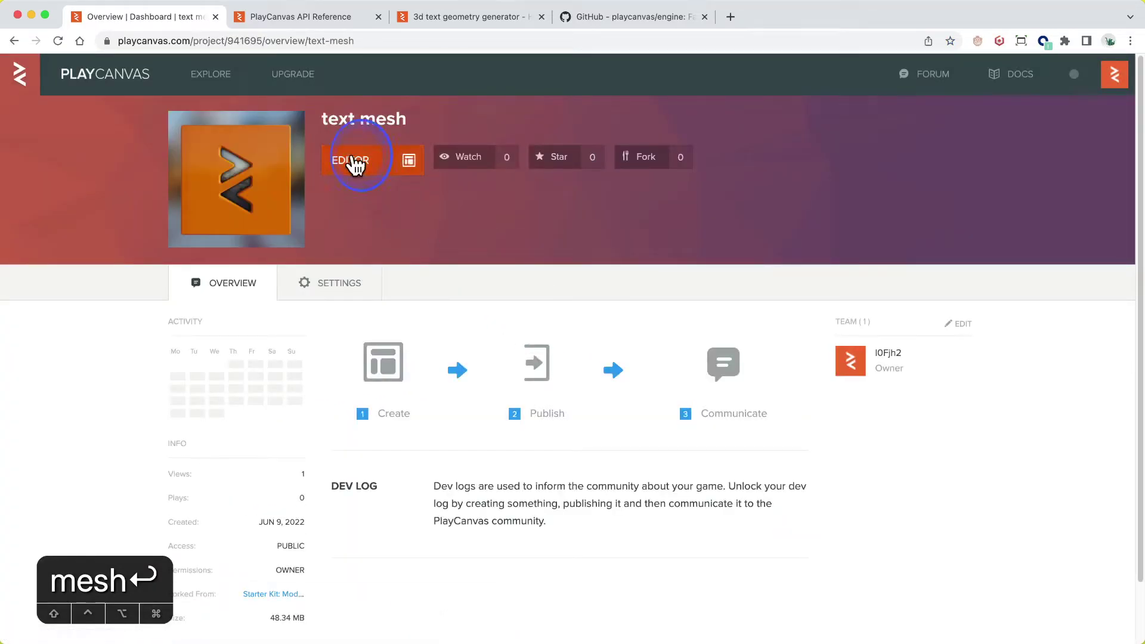
# Open the text mesh project in the editor and load its Main scene
pyautogui.click(360, 166)
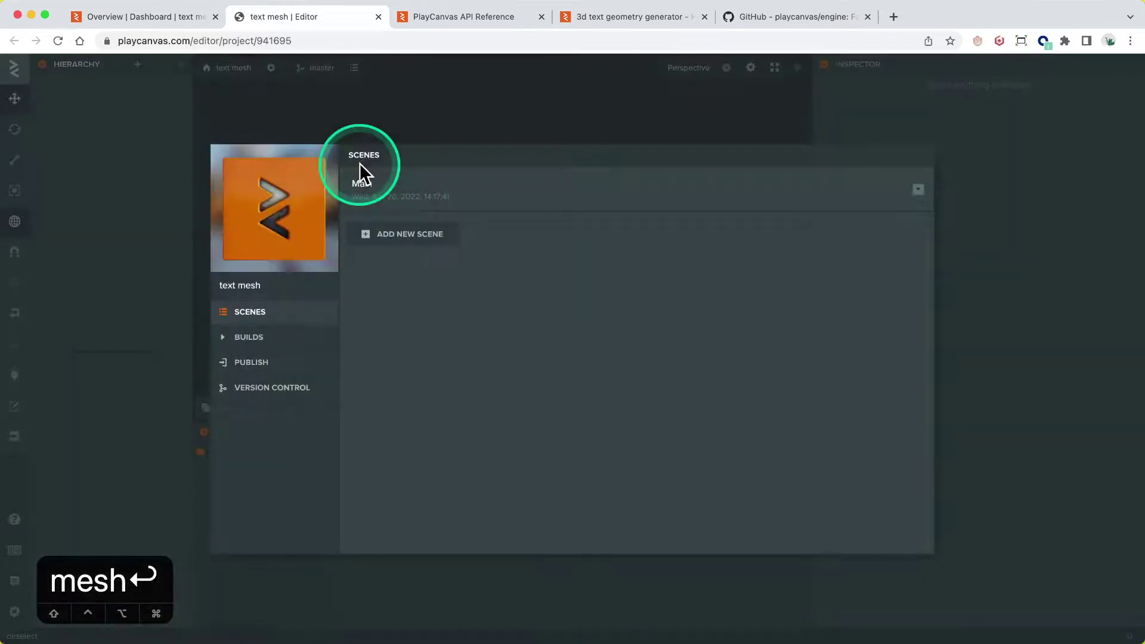
pyautogui.click(420, 199)
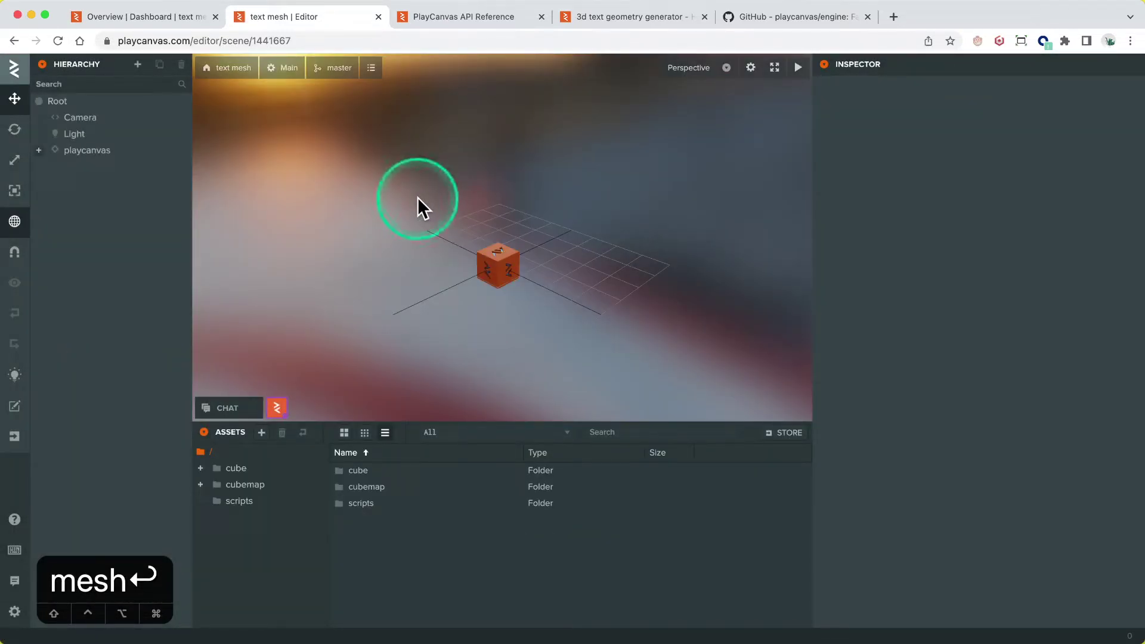
# View the raw source of earcut.min.js from the scripts/textmesh folder of the playcanvas/engine GitHub repository
pyautogui.click(798, 16)
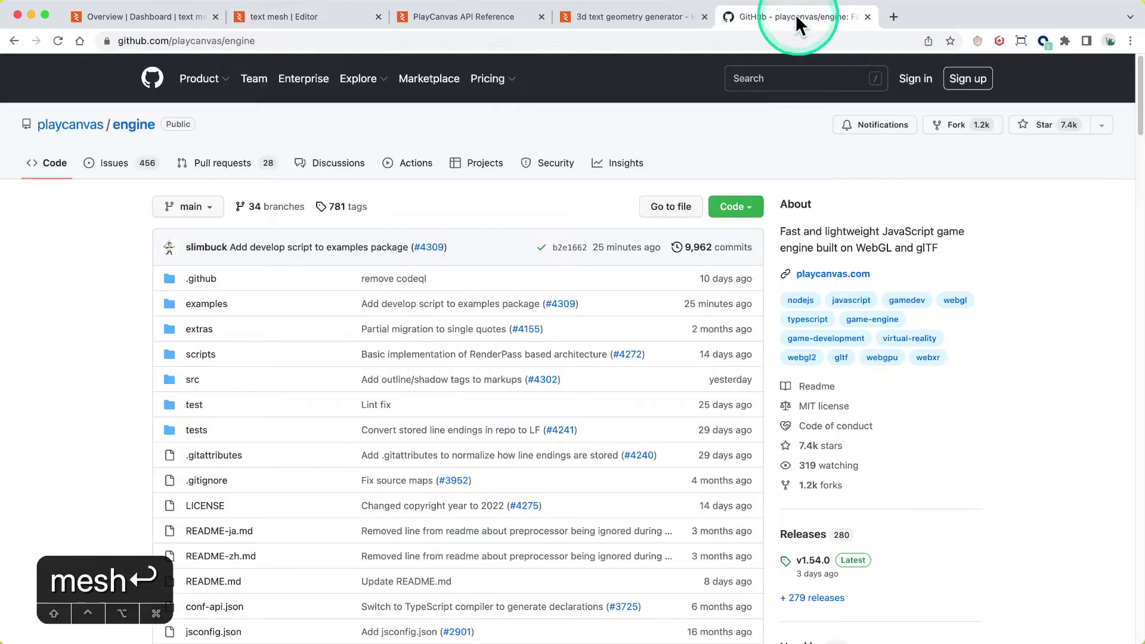
pyautogui.click(202, 358)
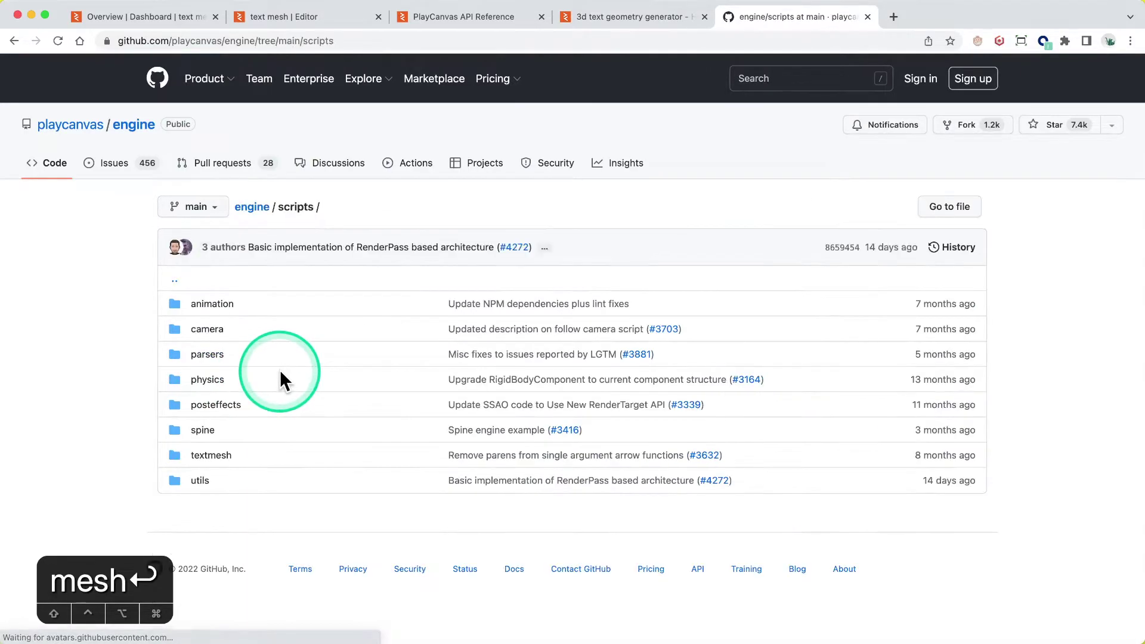
pyautogui.click(224, 472)
pyautogui.click(216, 455)
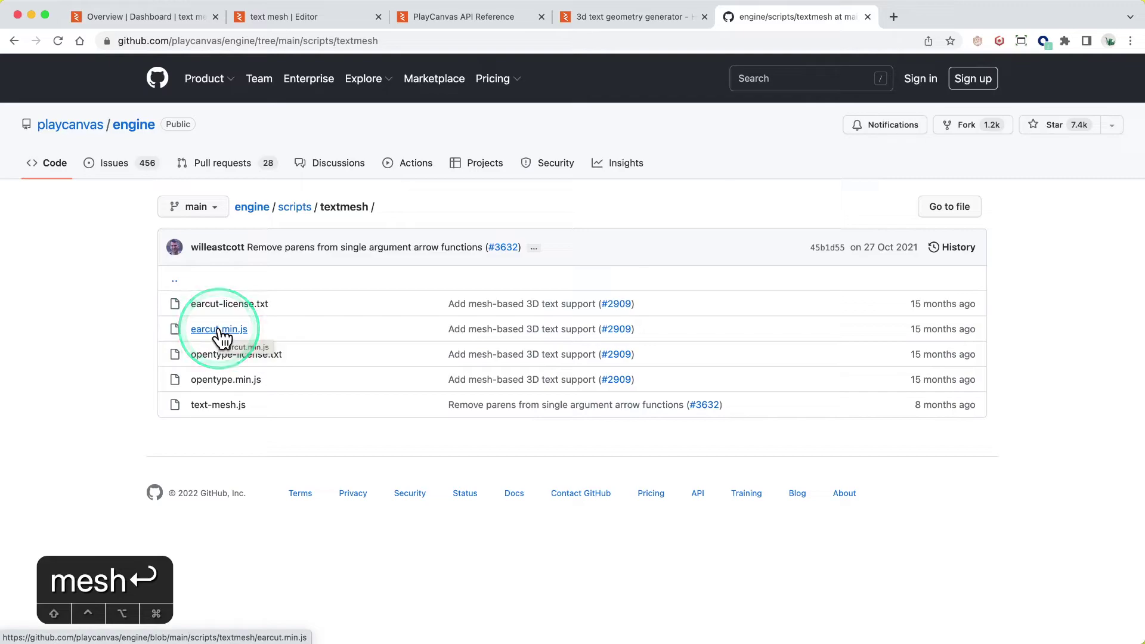
pyautogui.click(219, 331)
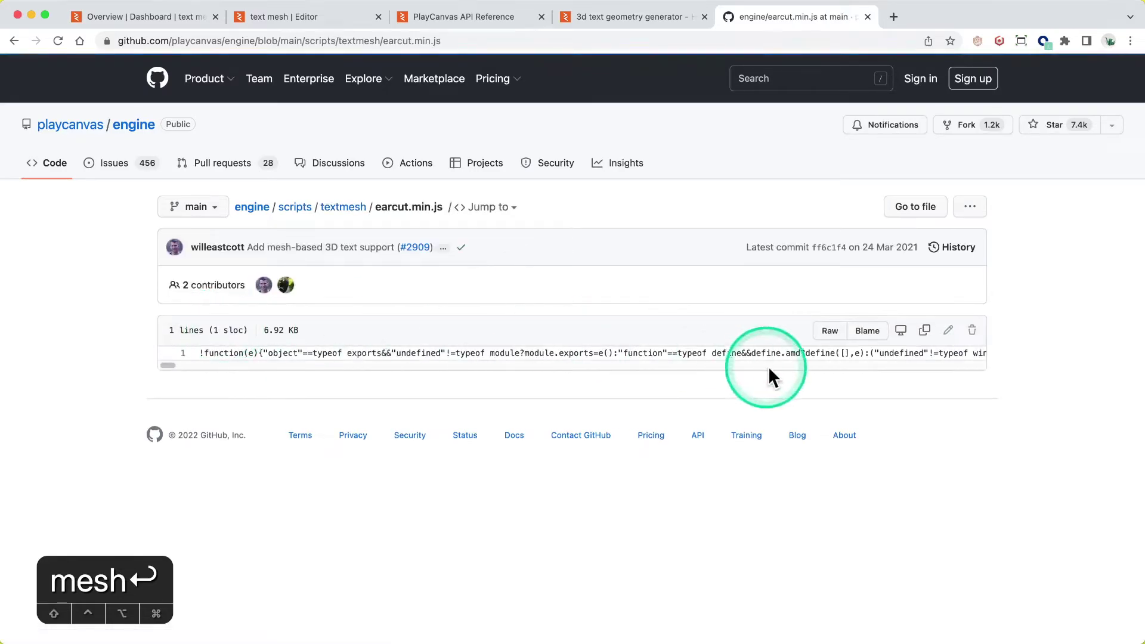
pyautogui.click(829, 329)
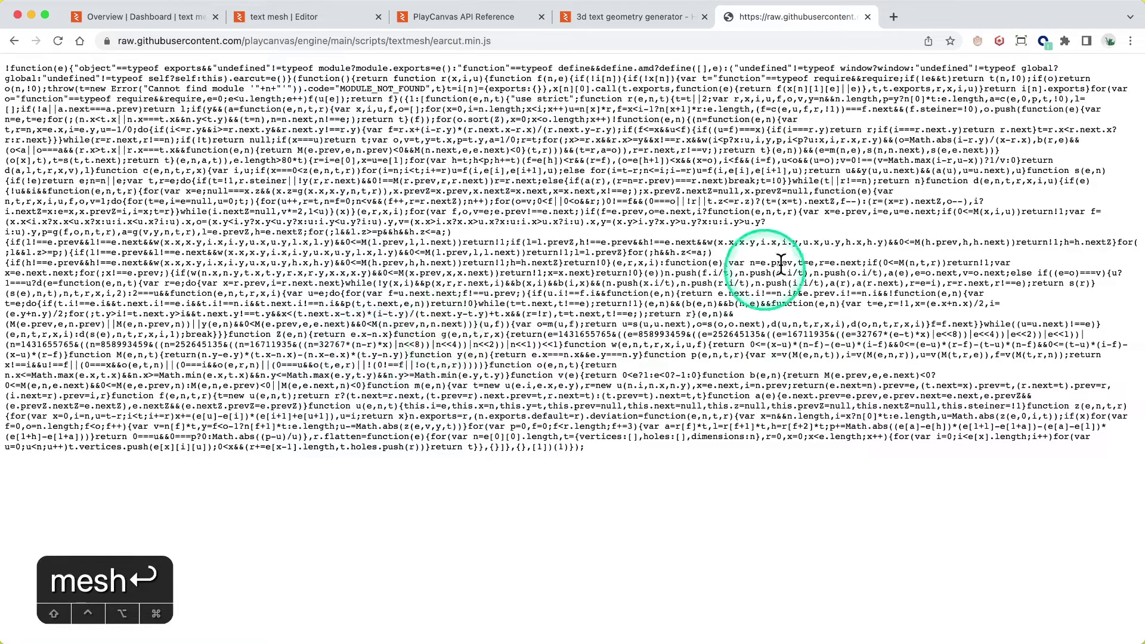
pyautogui.click(264, 18)
pyautogui.click(167, 19)
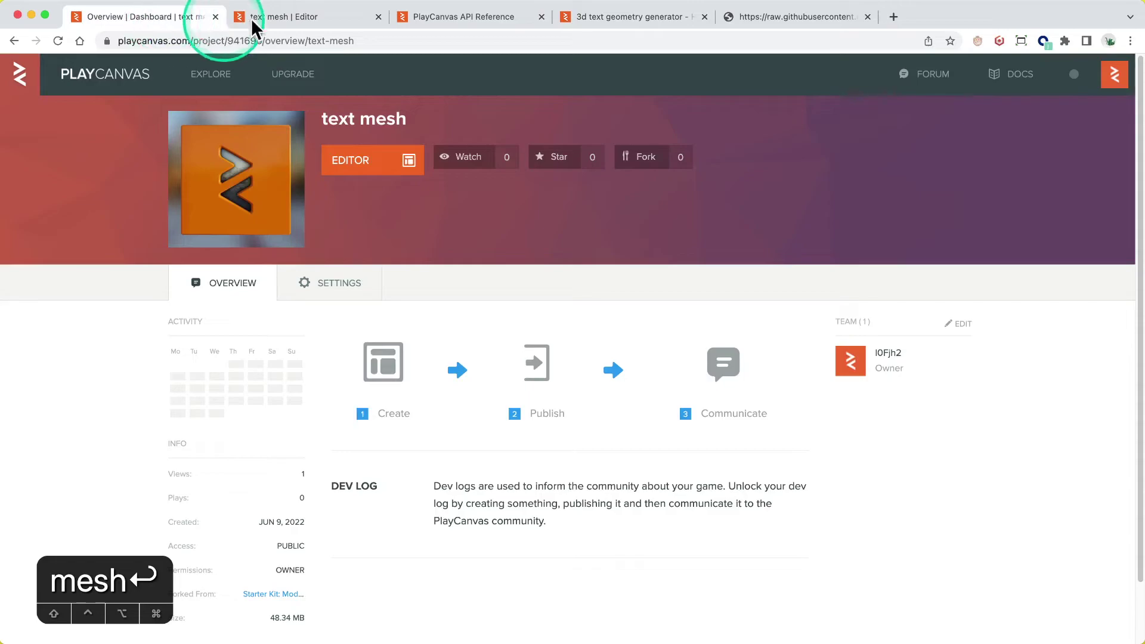
pyautogui.click(288, 17)
pyautogui.click(1141, 306)
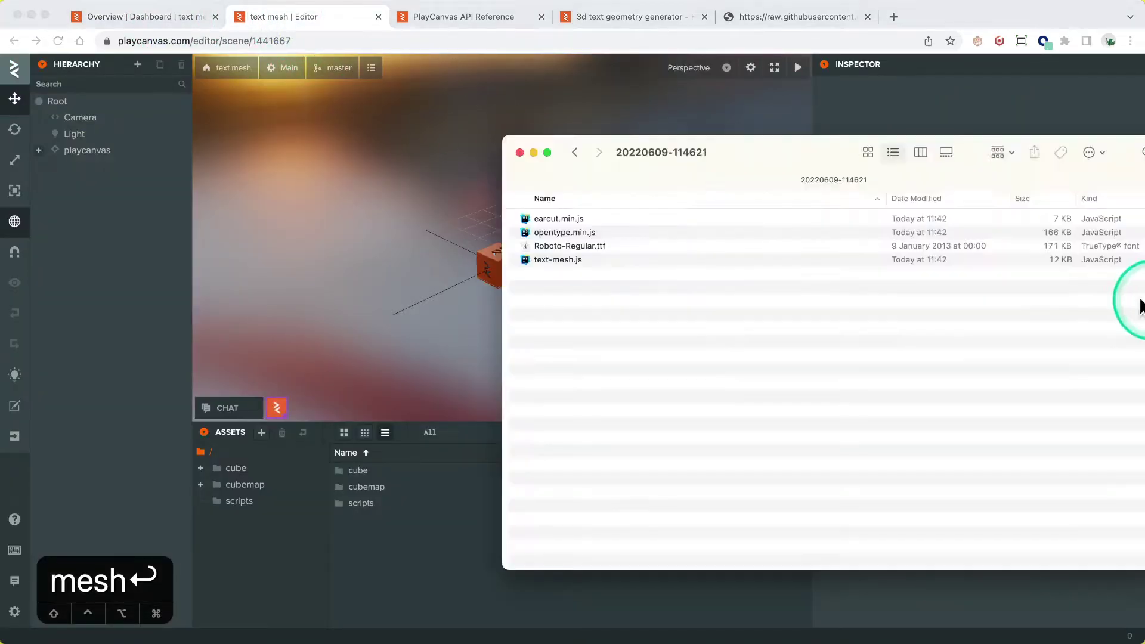
pyautogui.click(564, 219)
pyautogui.keyDown('super'); pyautogui.click(566, 233); pyautogui.keyUp('super')
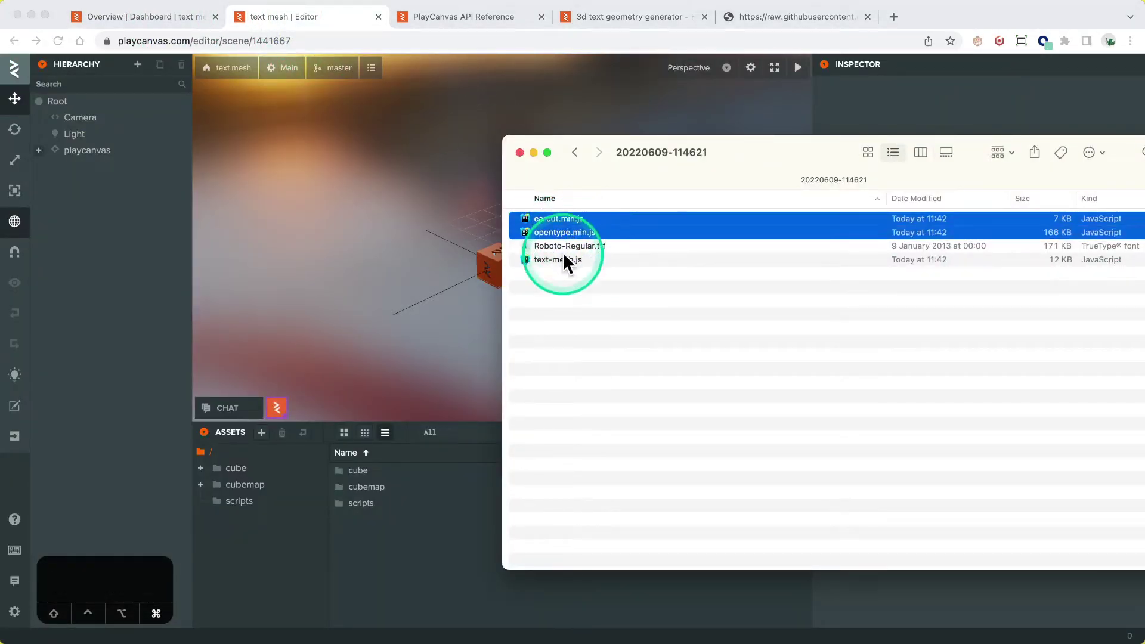
pyautogui.keyDown('shift'); pyautogui.click(561, 259); pyautogui.keyUp('shift')
pyautogui.moveTo(562, 239); pyautogui.dragTo(464, 544)
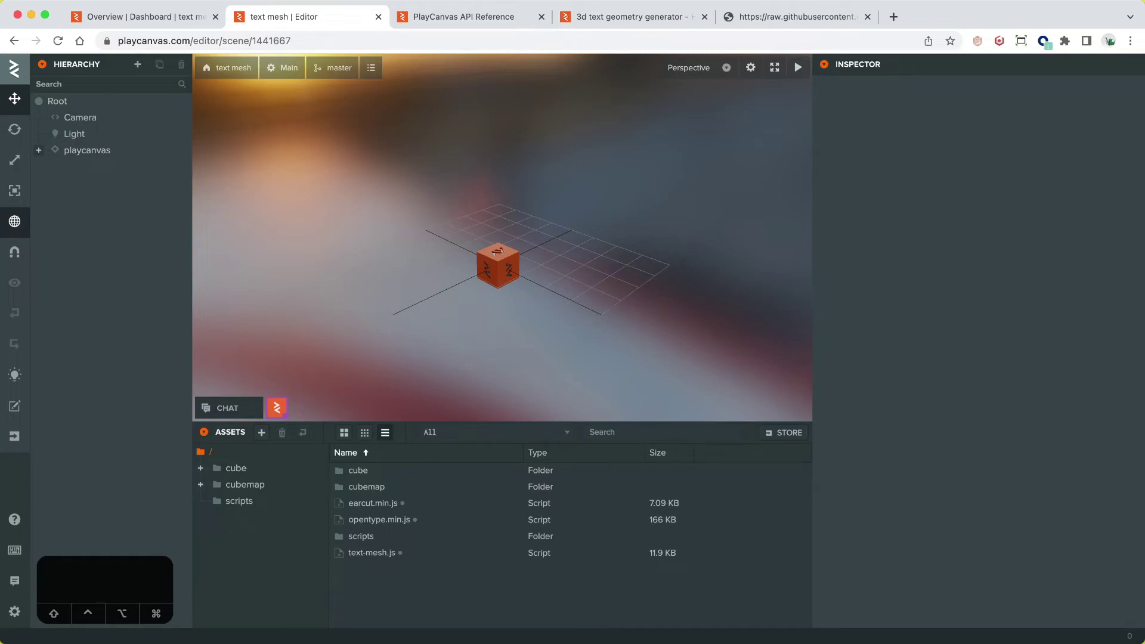
# Switch to Finder and rename Roboto-Regular.ttf as Roboto-Regular.ttf.bin, accepting the .bin extension
pyautogui.press('super+Tab')
pyautogui.click(596, 248)
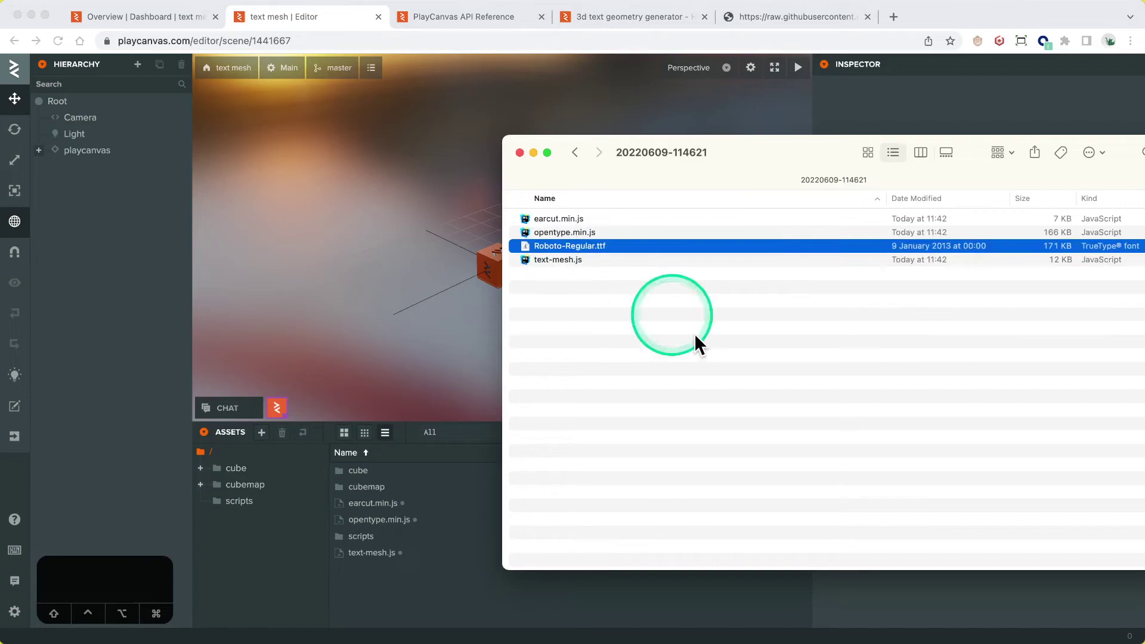
pyautogui.press('Return')
pyautogui.press('Right')
pyautogui.press('Right')
pyautogui.press('Right')
pyautogui.press('Right')
pyautogui.press('Right')
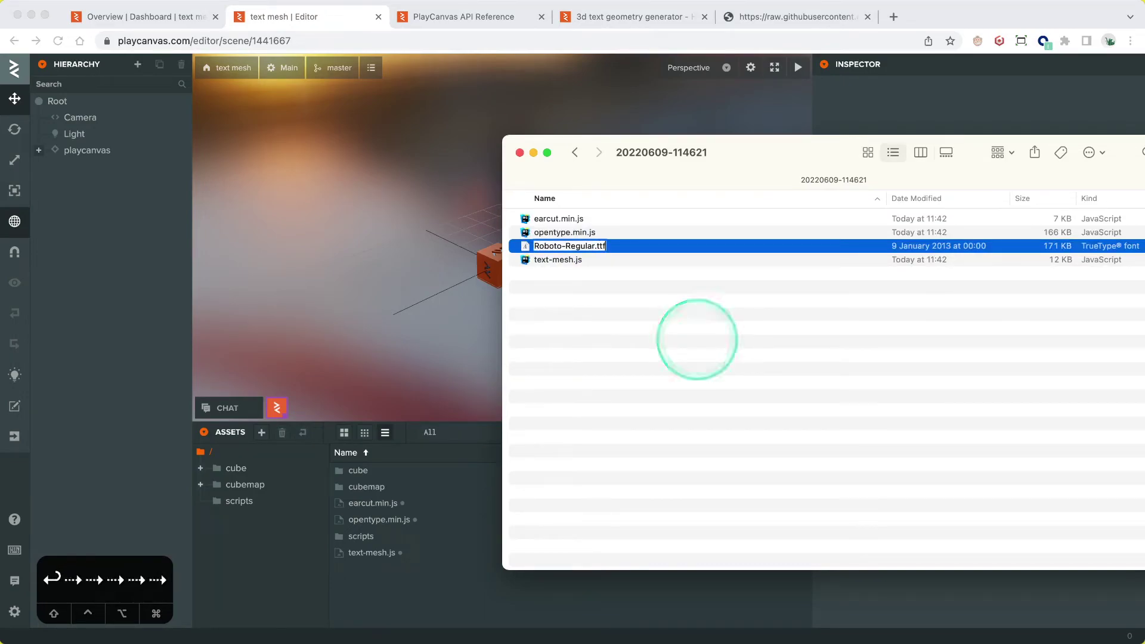
pyautogui.write('.bin')
pyautogui.press('Return')
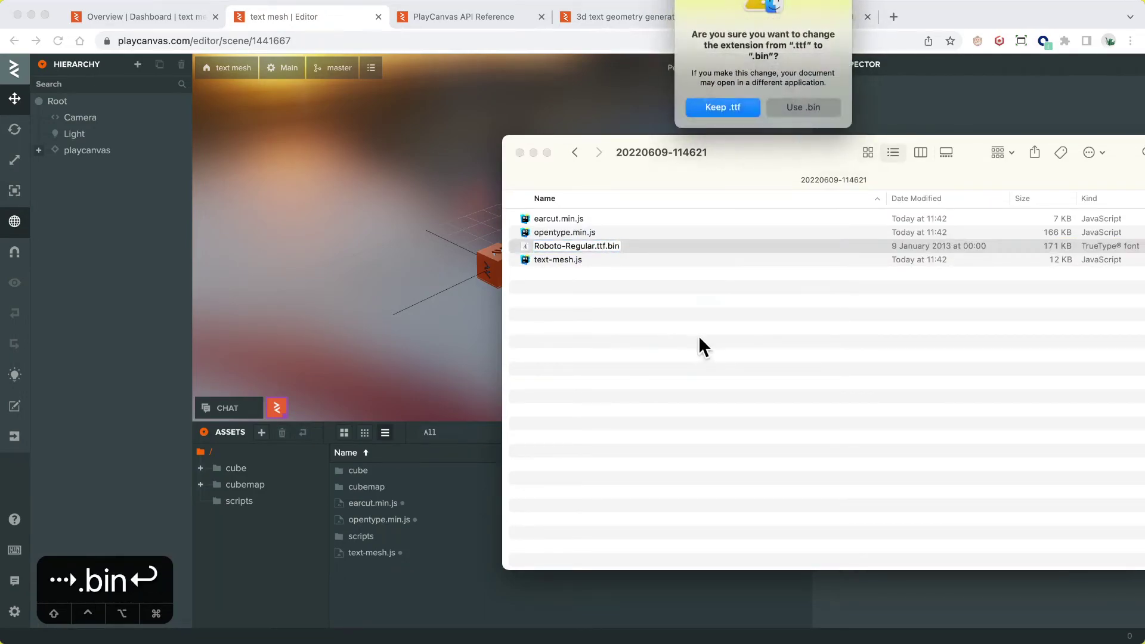
pyautogui.click(797, 106)
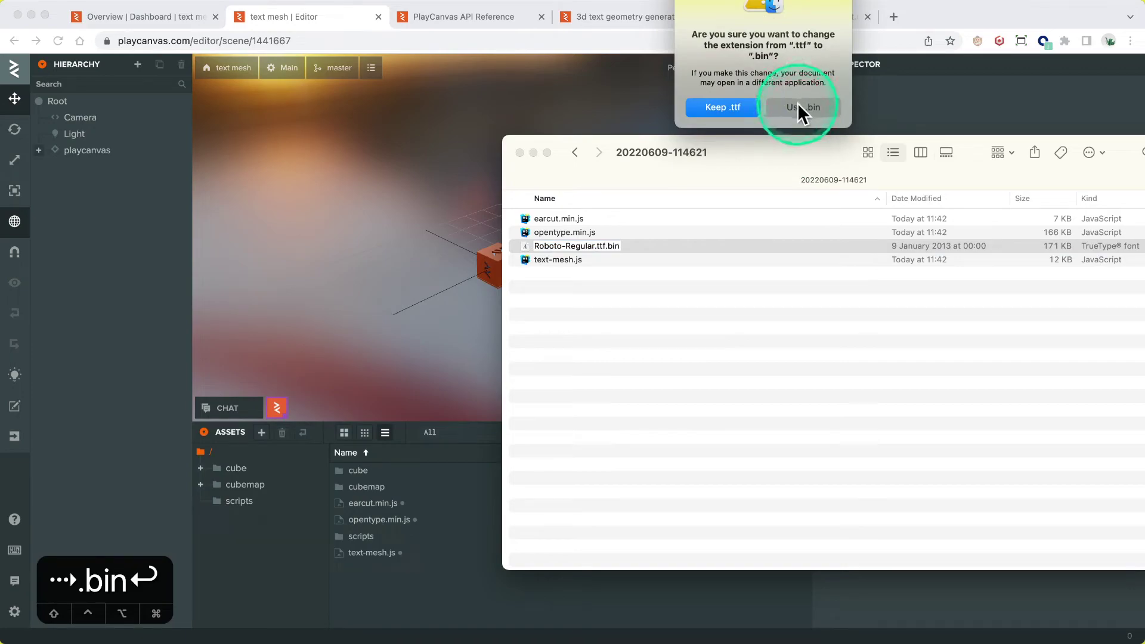
# Upload Roboto-Regular.ttf.bin to the project's assets and rename the uploaded asset Roboto-Regular.ttf
pyautogui.moveTo(581, 247); pyautogui.dragTo(404, 600)
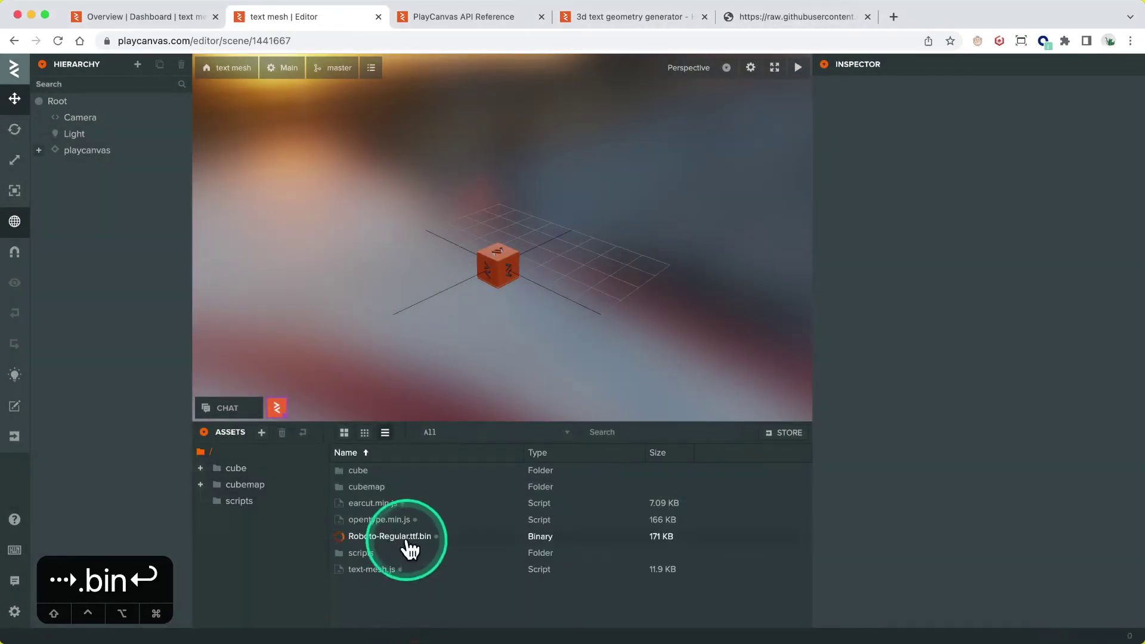
pyautogui.click(410, 540)
pyautogui.click(1076, 105)
pyautogui.press('BackSpace')
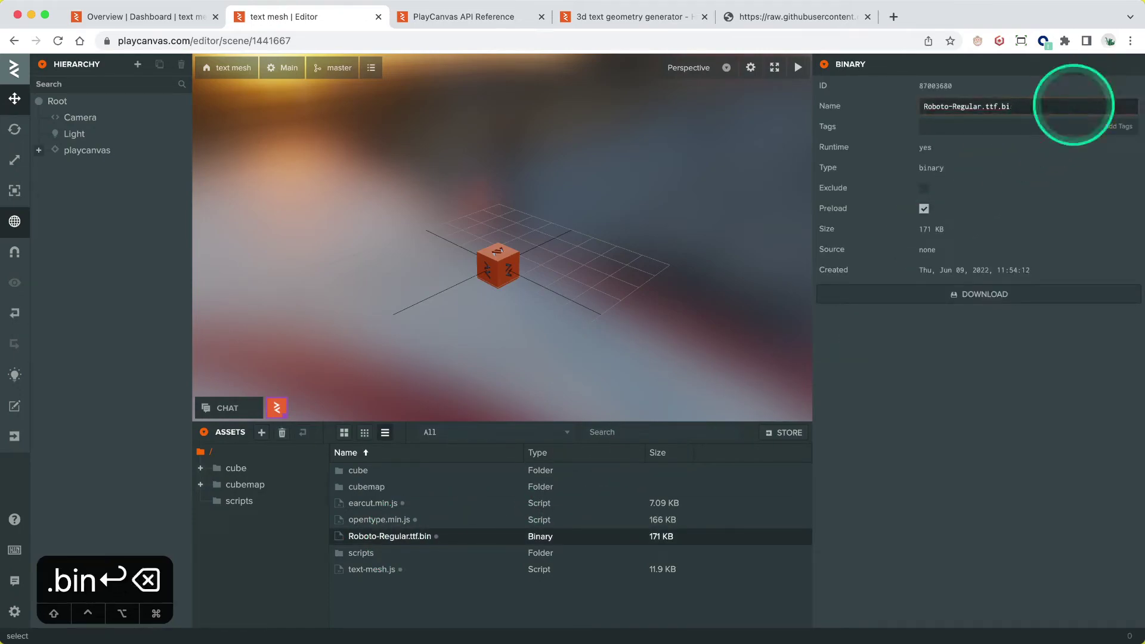
pyautogui.press('BackSpace')
pyautogui.press('BackSpace')
pyautogui.press('BackSpace')
pyautogui.press('Return')
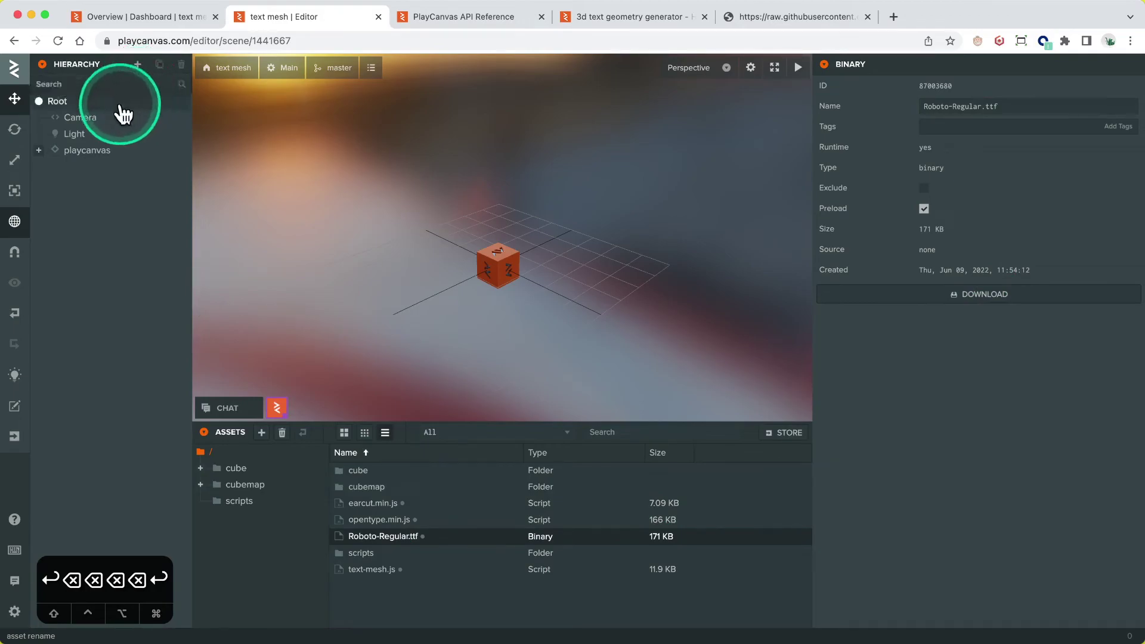
# Delete the playcanvas entity from the scene and add a new empty entity under Root
pyautogui.click(95, 157)
pyautogui.press('BackSpace')
pyautogui.click(95, 106)
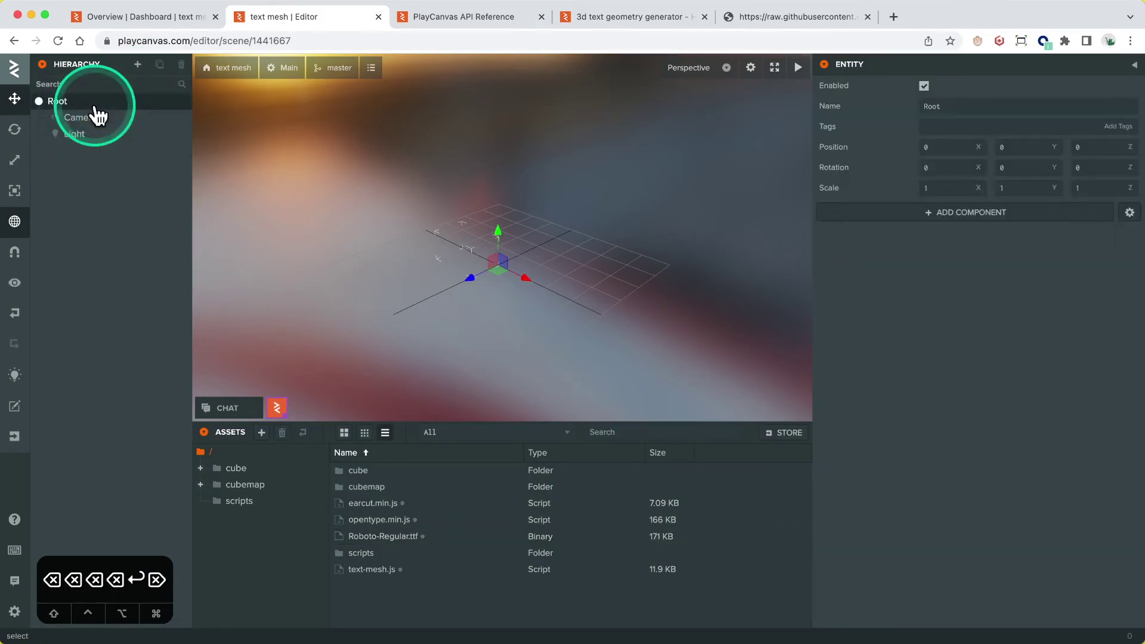
pyautogui.rightClick(97, 115)
pyautogui.click(225, 114)
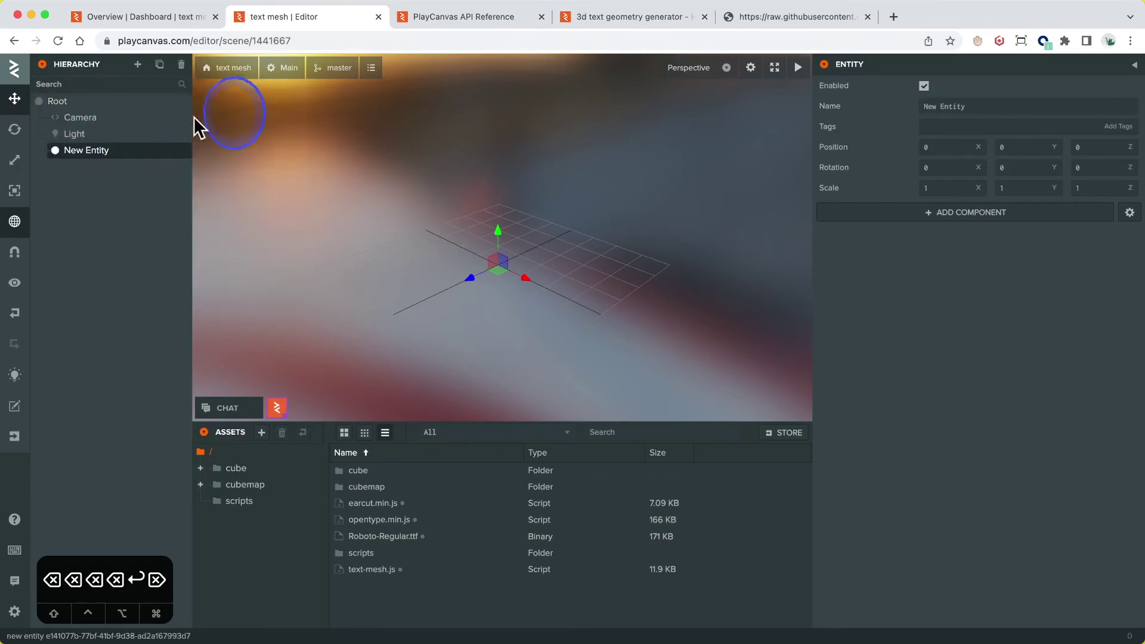
# Add a Script component to the new entity and attach the textMesh script to it
pyautogui.click(1015, 219)
pyautogui.click(1064, 543)
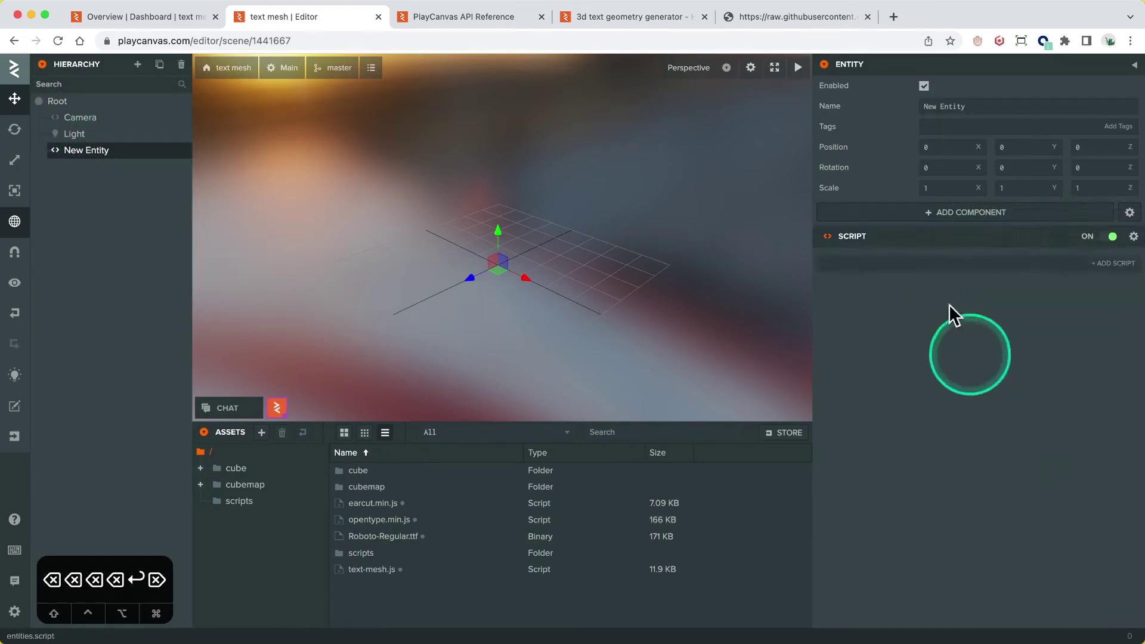
pyautogui.click(924, 261)
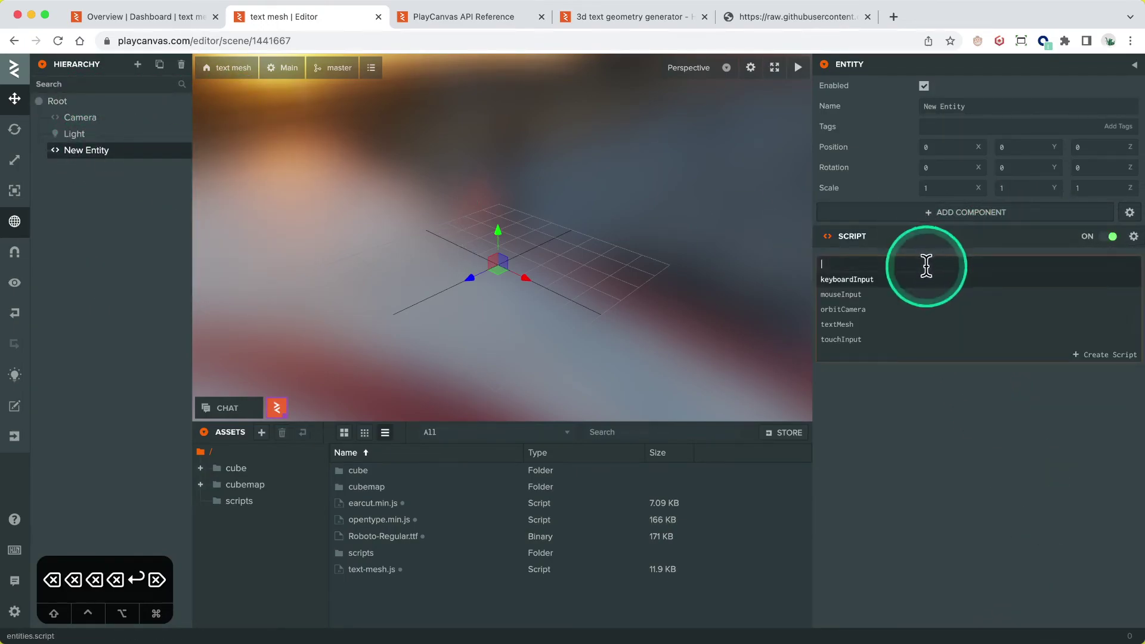
pyautogui.click(853, 328)
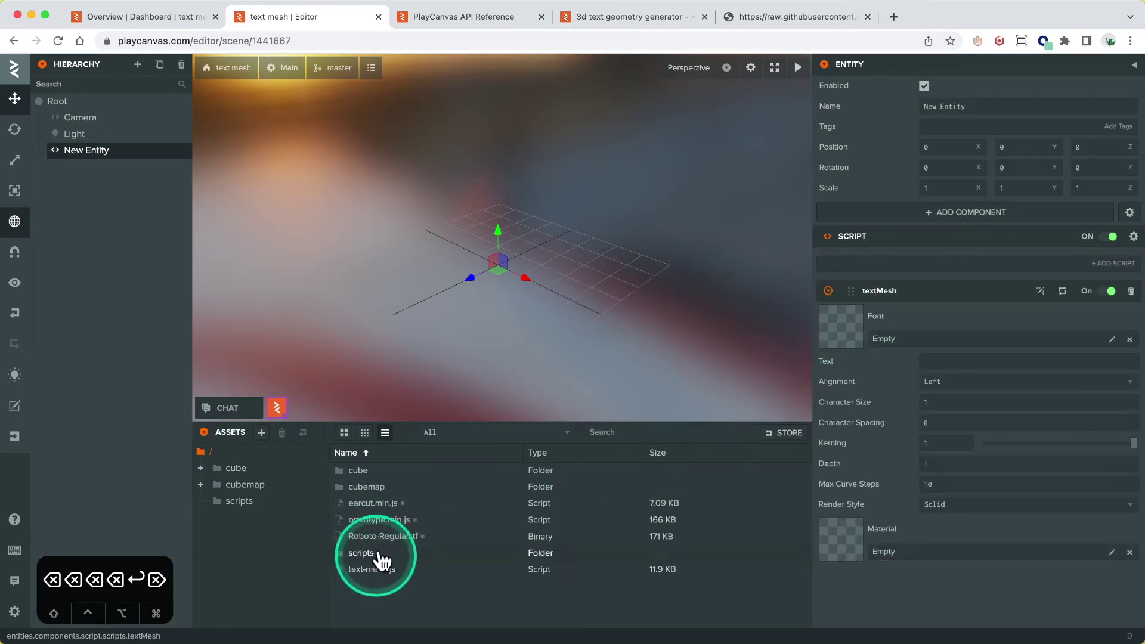
# Assign the Roboto-Regular.ttf asset as the textMesh script's font and set its text to "Hello World"
pyautogui.moveTo(401, 536); pyautogui.dragTo(881, 328)
pyautogui.click(952, 361)
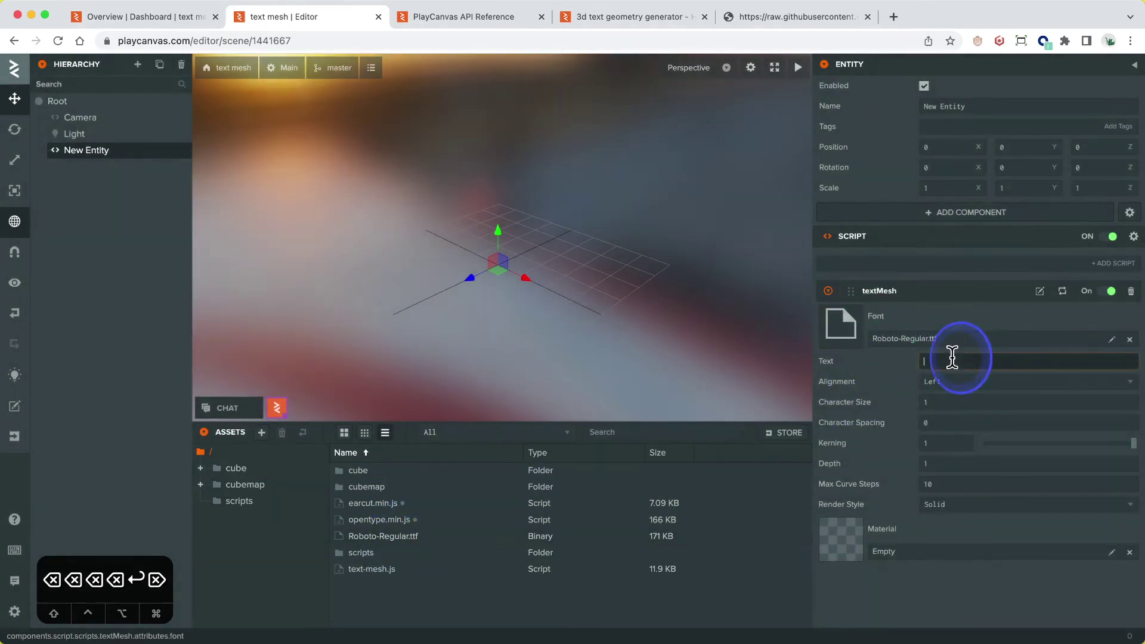
pyautogui.write('Hell')
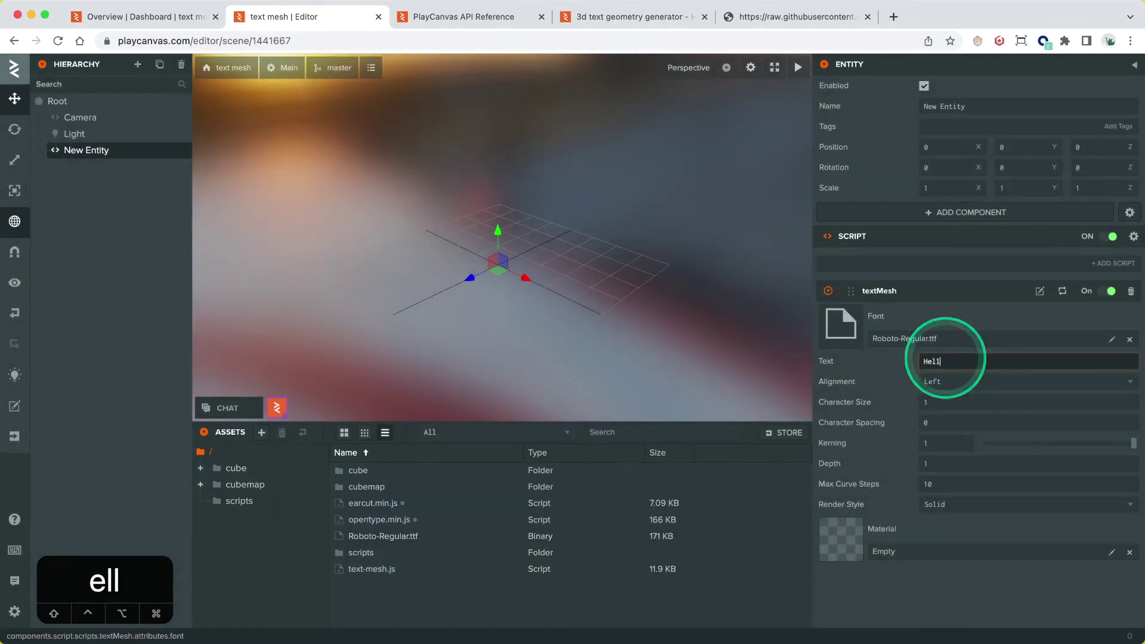
pyautogui.write('o World')
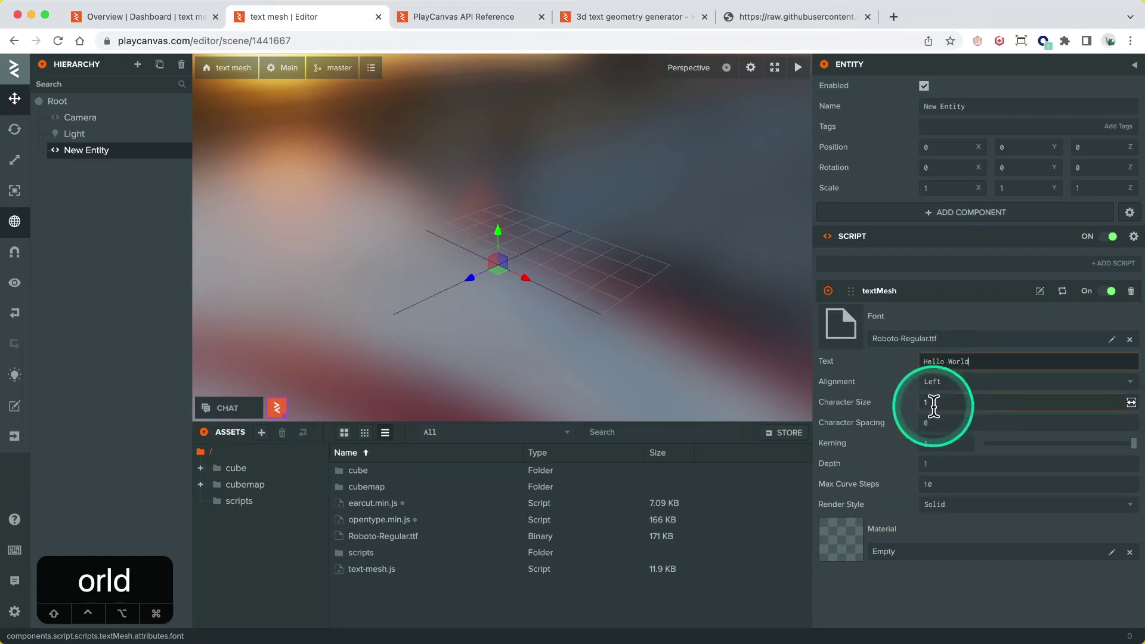
# Set the textMesh script's depth to 0.5
pyautogui.click(940, 460)
pyautogui.press('BackSpace')
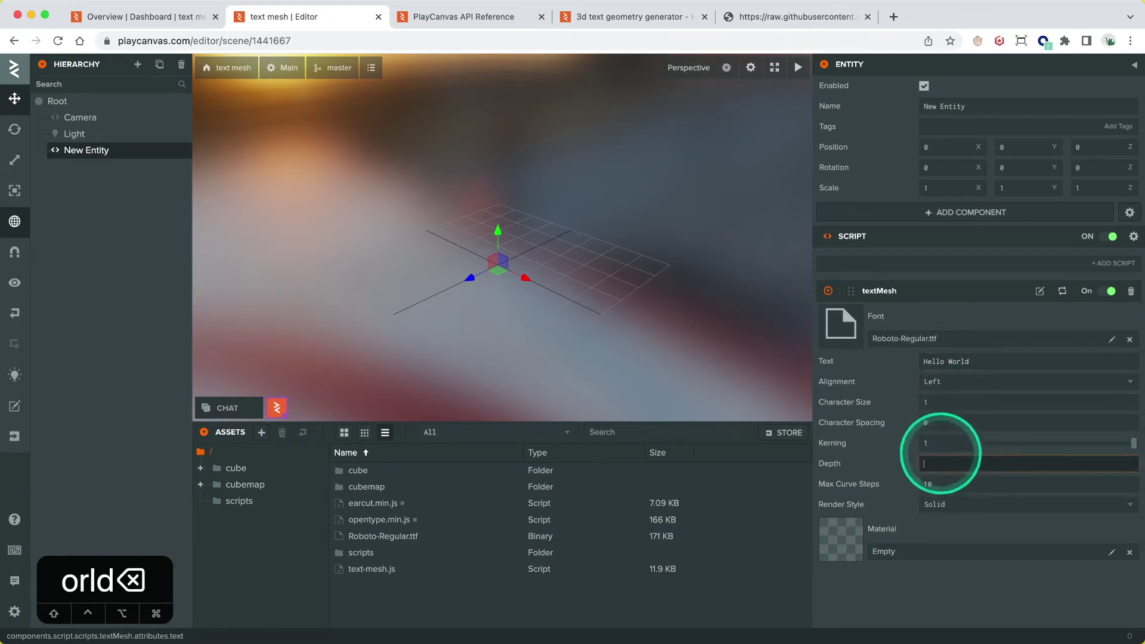
pyautogui.write('9')
pyautogui.press('BackSpace')
pyautogui.write('0.5')
pyautogui.press('Return')
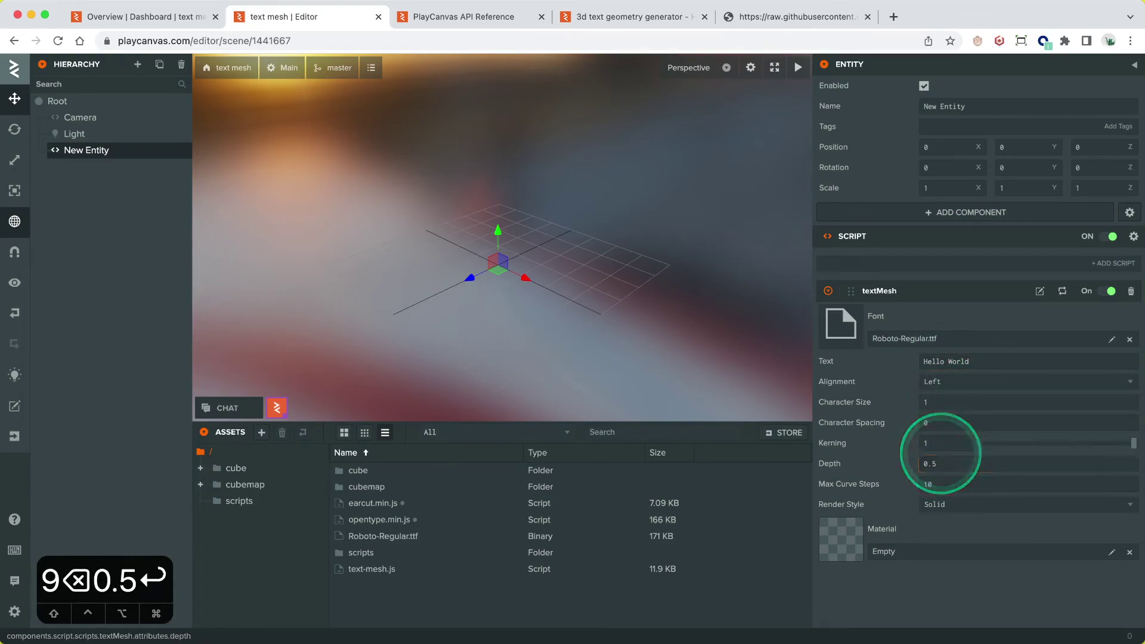
# Launch the scene and orbit around the 3D text to inspect it from several angles
pyautogui.click(799, 69)
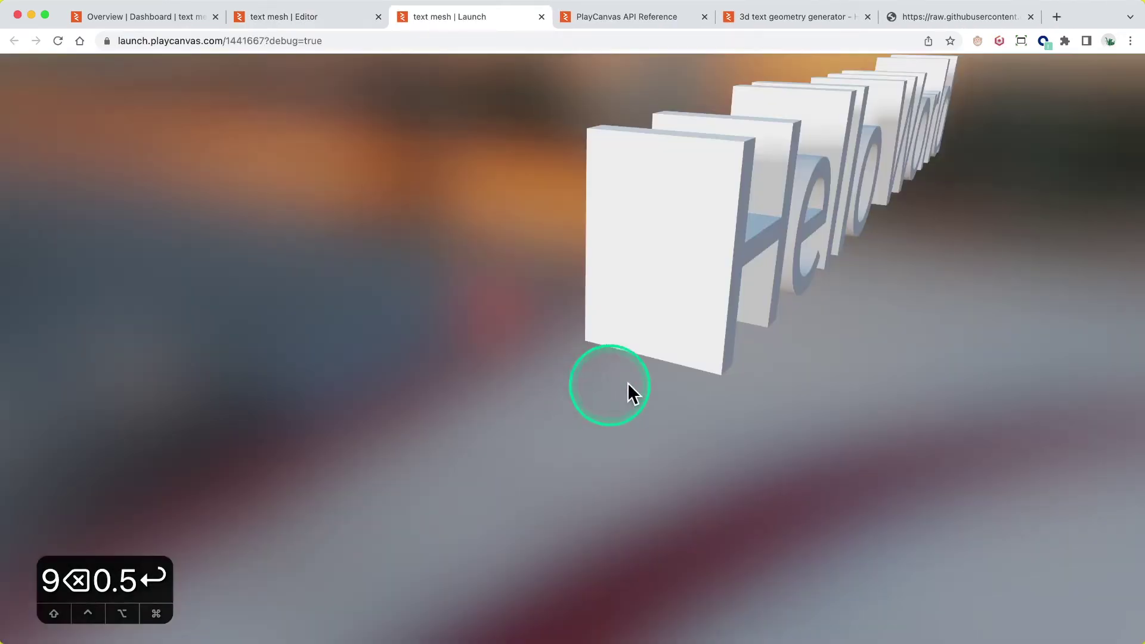
pyautogui.moveTo(628, 383); pyautogui.dragTo(897, 309)
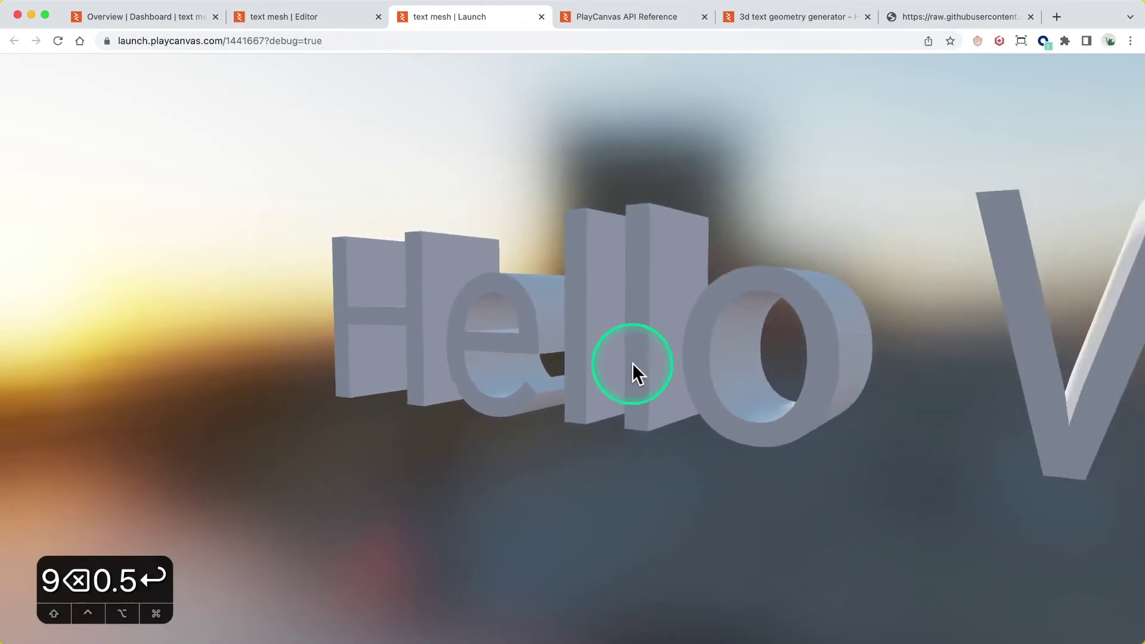
pyautogui.moveTo(632, 364); pyautogui.dragTo(767, 395)
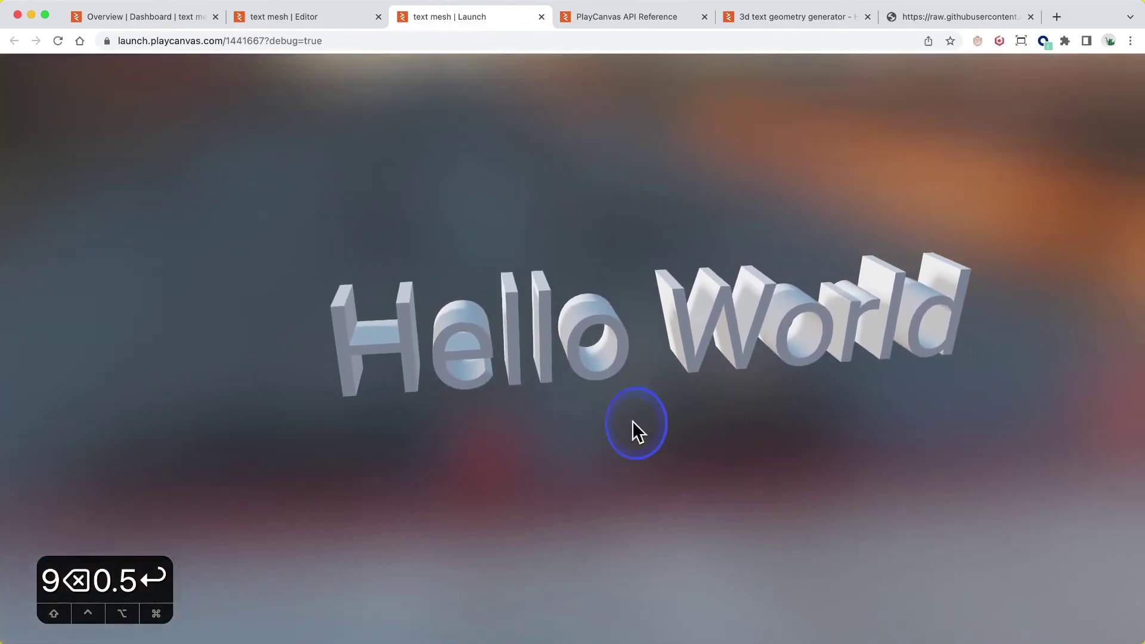
pyautogui.moveTo(631, 420); pyautogui.dragTo(561, 406)
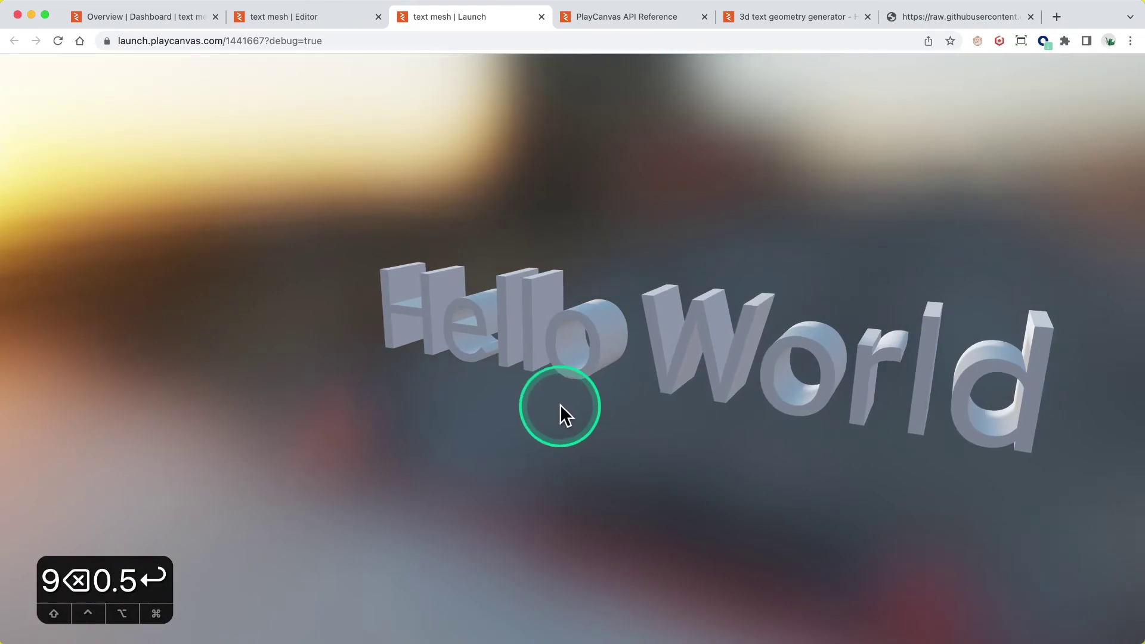
# Return to the editor and review the textMesh script's Max Curve Steps description and its Material slot
pyautogui.click(322, 15)
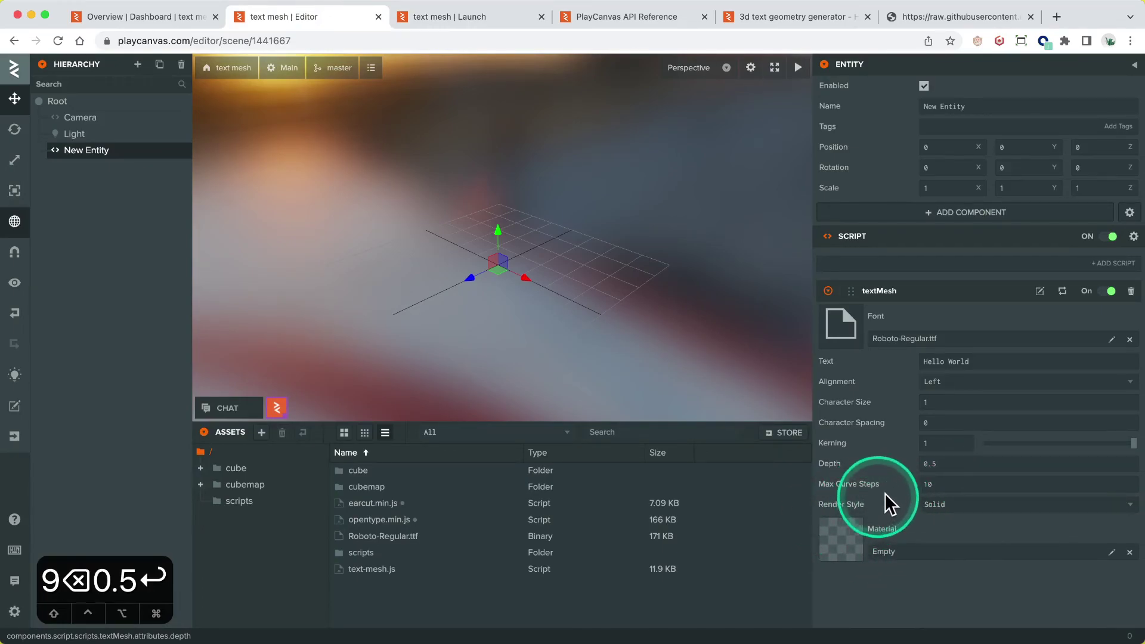
pyautogui.moveTo(876, 481)
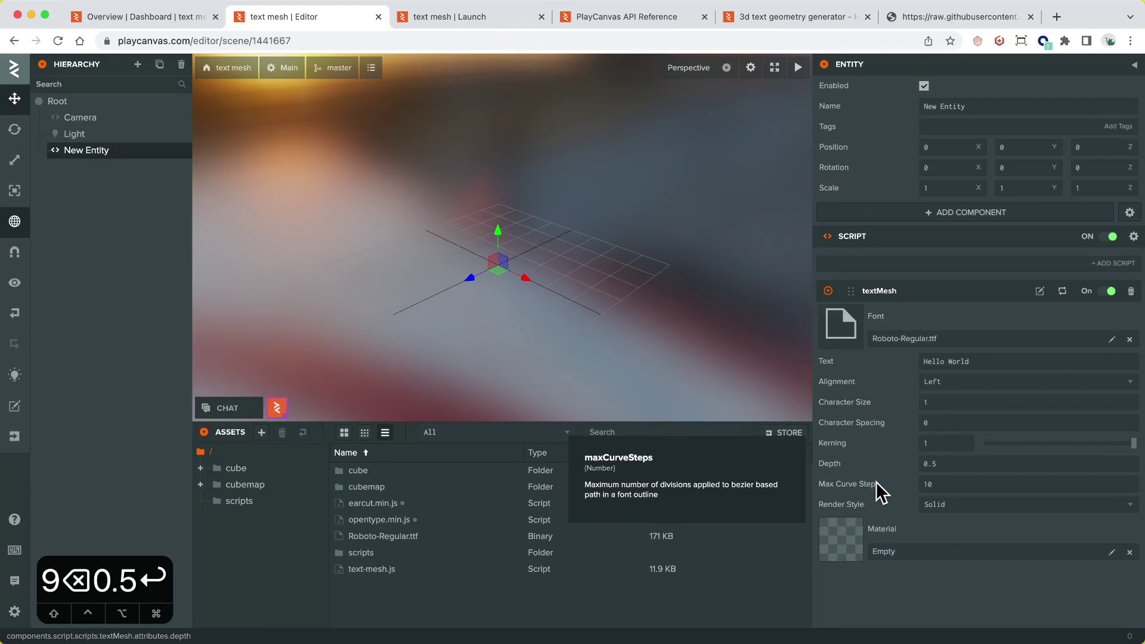
pyautogui.moveTo(875, 483); pyautogui.dragTo(829, 550)
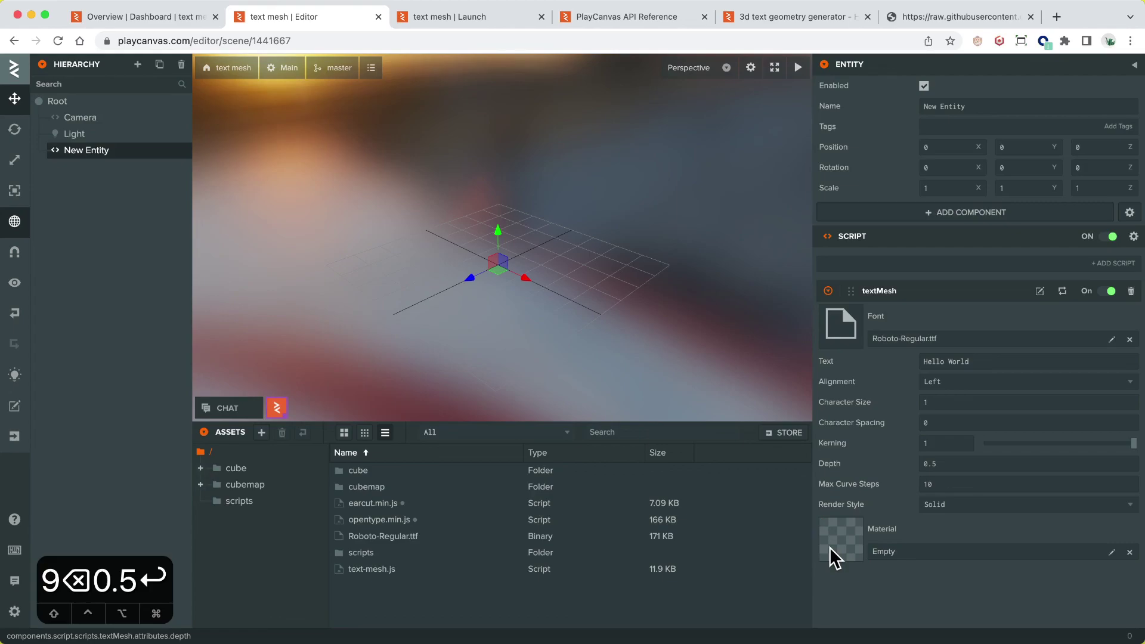
pyautogui.click(831, 545)
pyautogui.moveTo(832, 543); pyautogui.dragTo(508, 174)
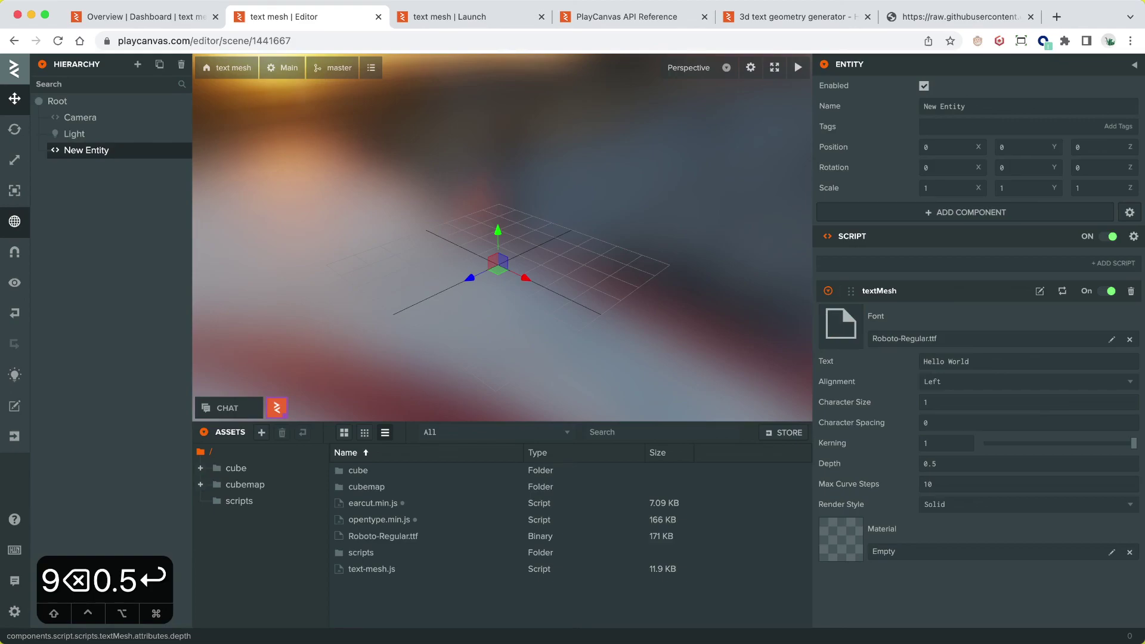